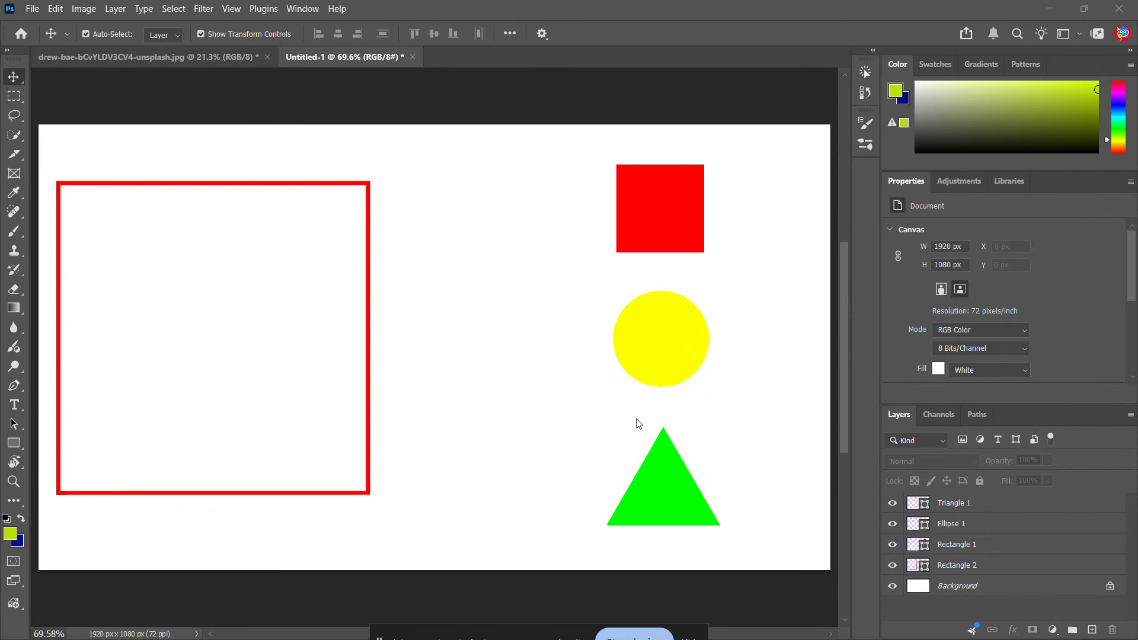
Activate the Gradient tool and create a new layer named Layer 1 with Normal mode and 100% opacity
click(9, 312)
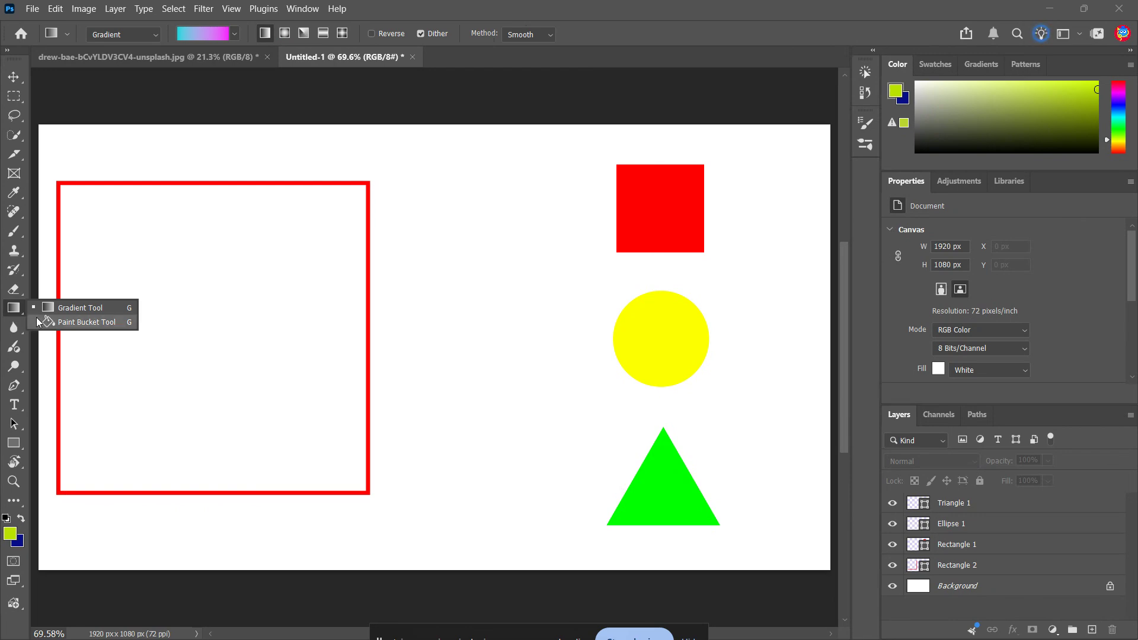
click(72, 305)
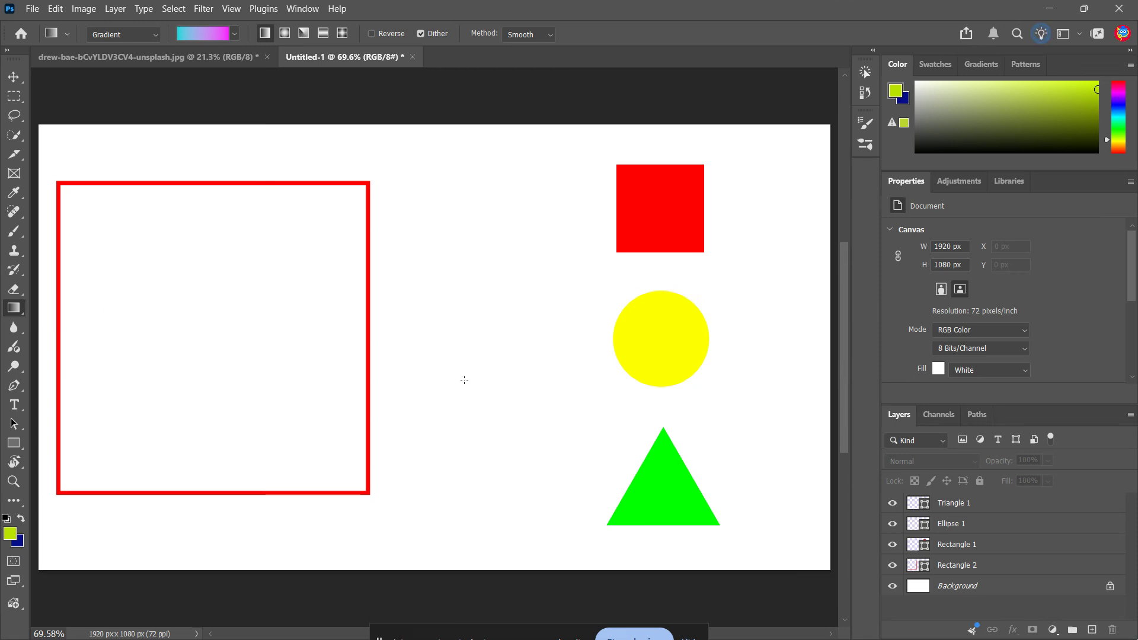
alt+click(1093, 630)
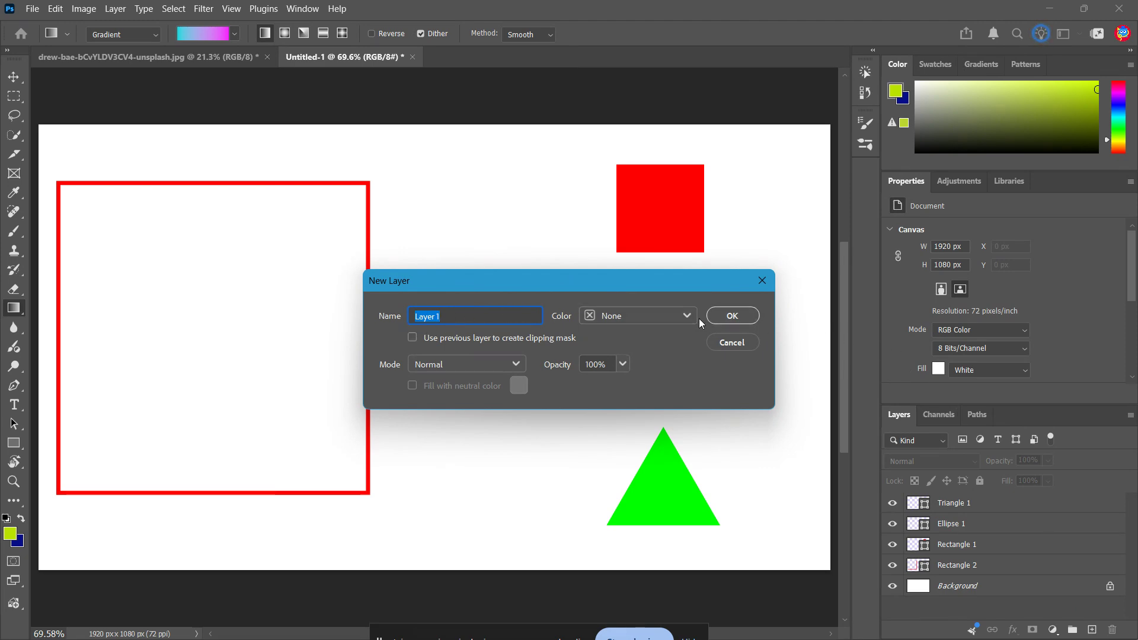
click(720, 316)
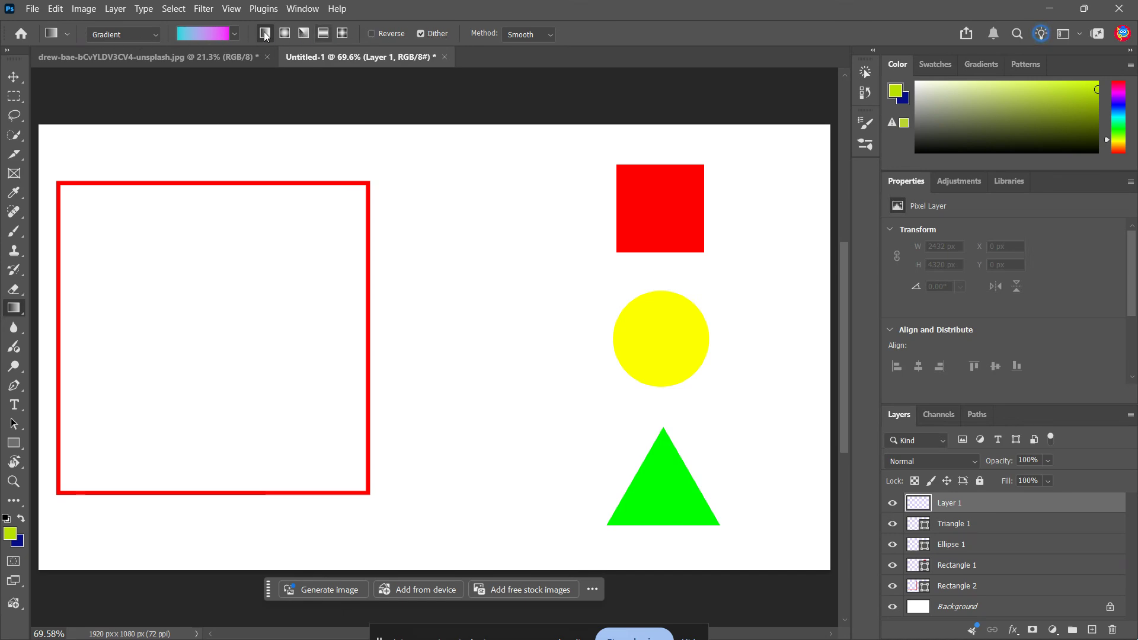
Set the Gradient tool's mode to Gradient rather than Classic gradient
click(137, 35)
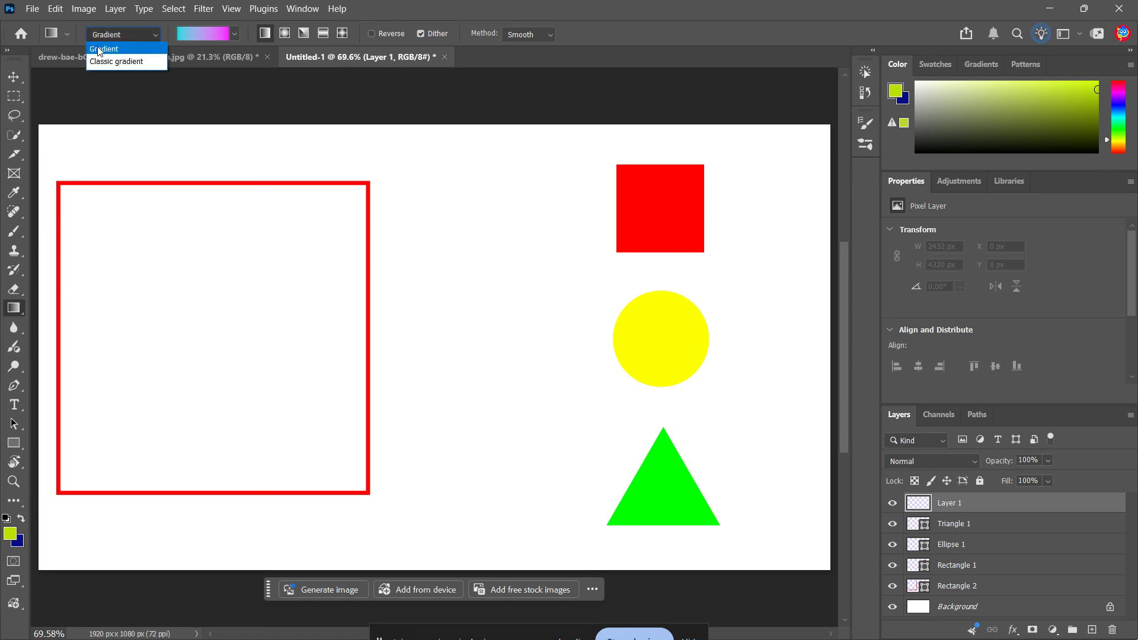
click(124, 50)
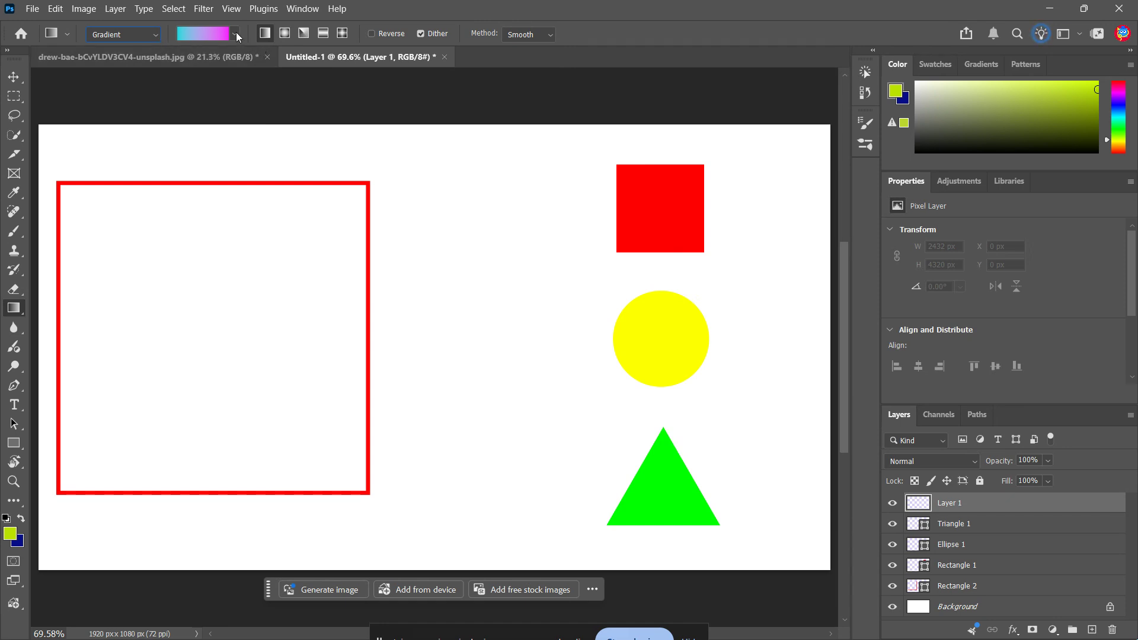
click(142, 29)
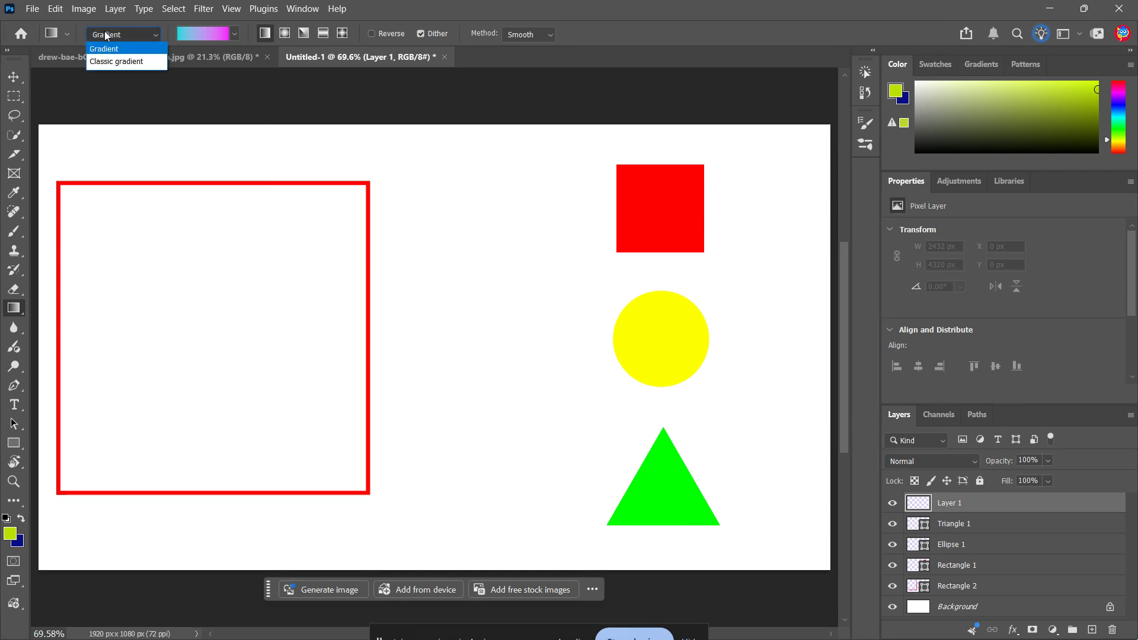
click(133, 50)
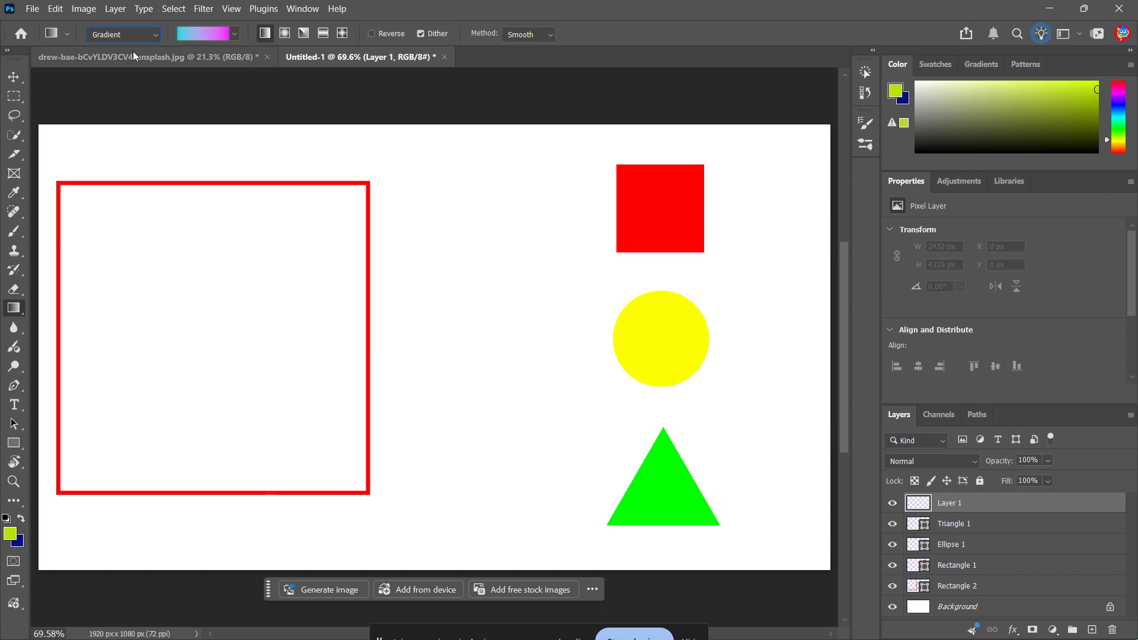
Try the pink-to-orange and the purple-to-pink gradient presets from the Pinks group
click(232, 34)
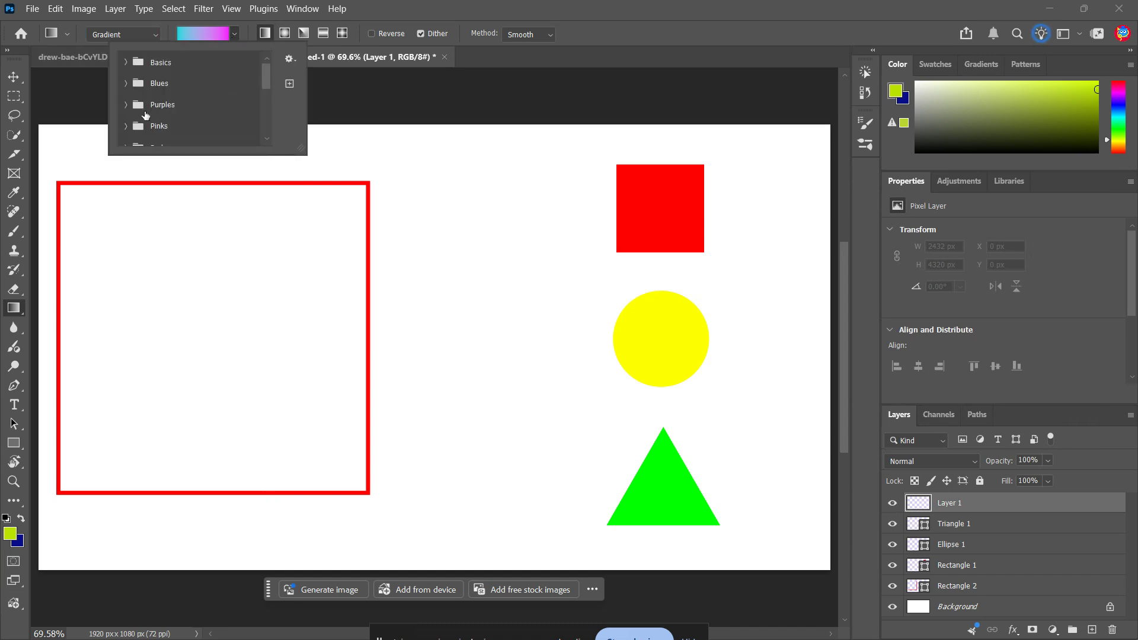
scroll(145, 115, down, 1)
scroll(145, 115, down, 1)
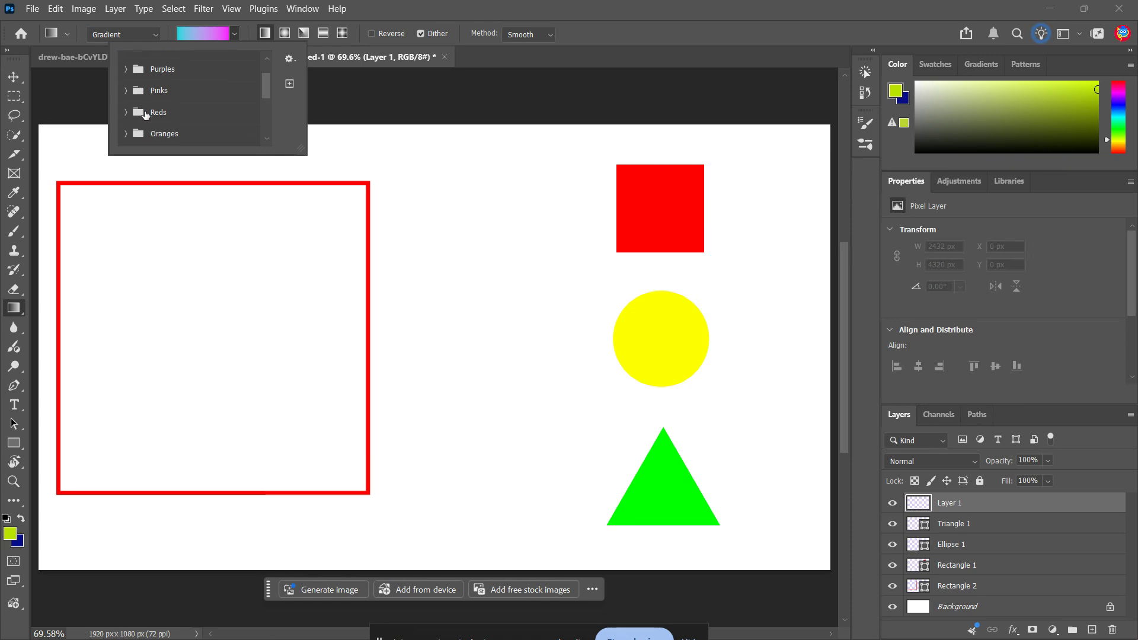
click(124, 134)
click(125, 90)
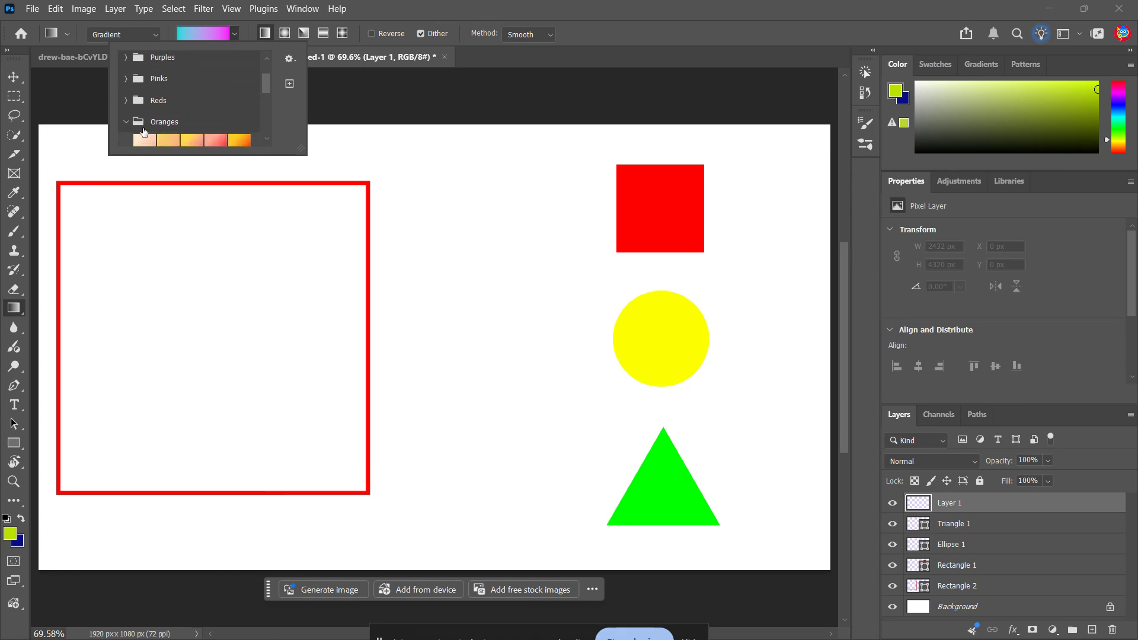
click(125, 87)
scroll(160, 102, up, 2)
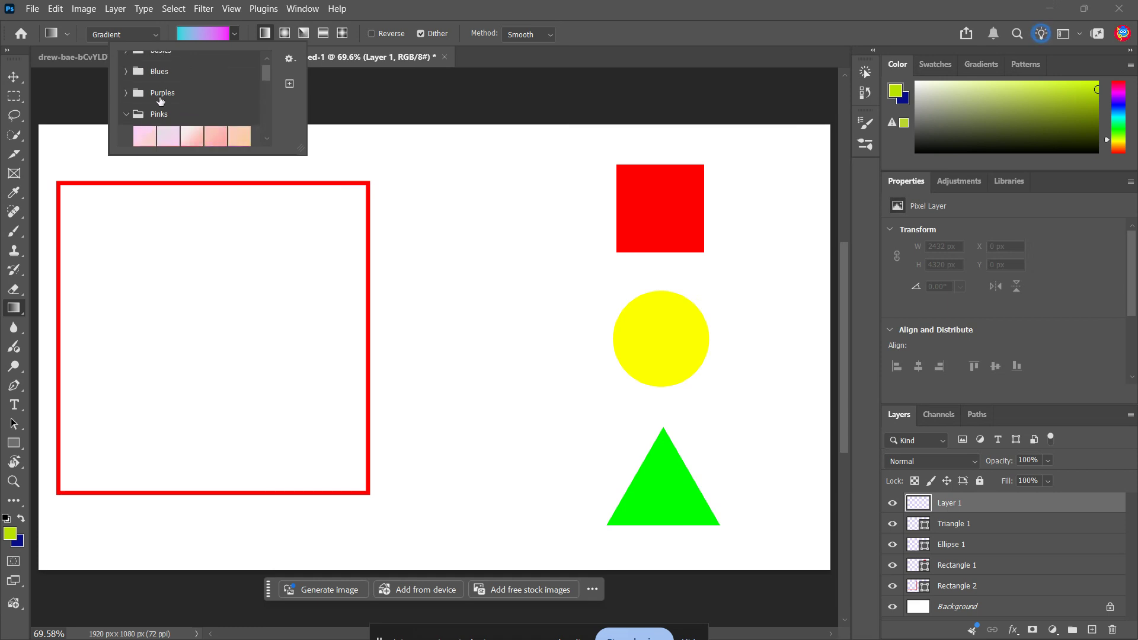
scroll(172, 112, down, 1)
scroll(181, 120, down, 1)
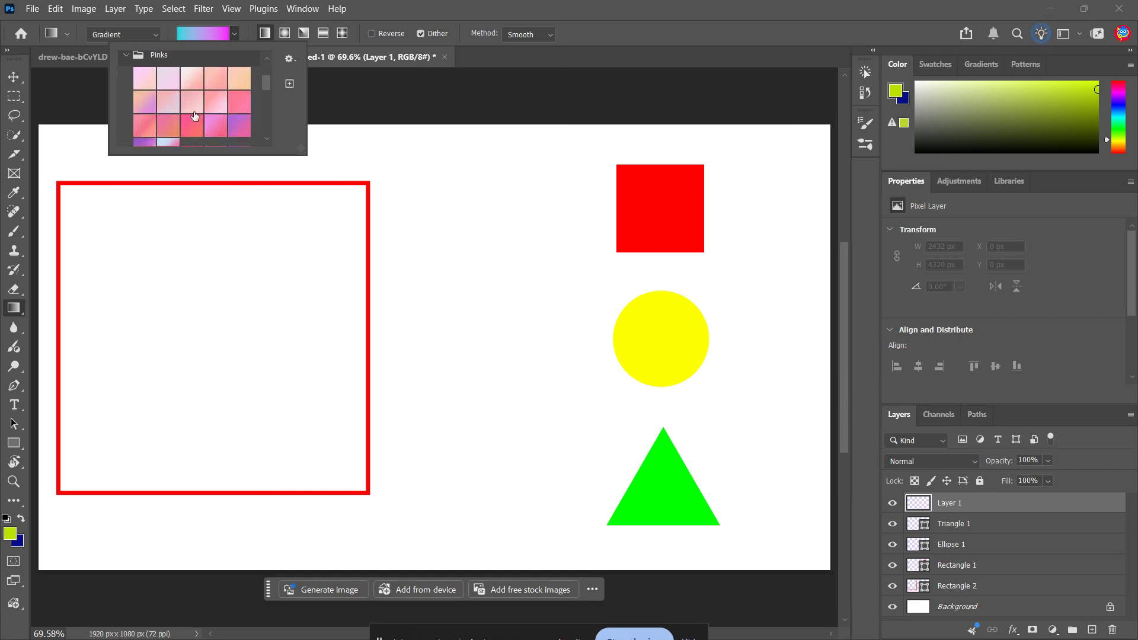
scroll(220, 94, down, 1)
scroll(221, 94, down, 1)
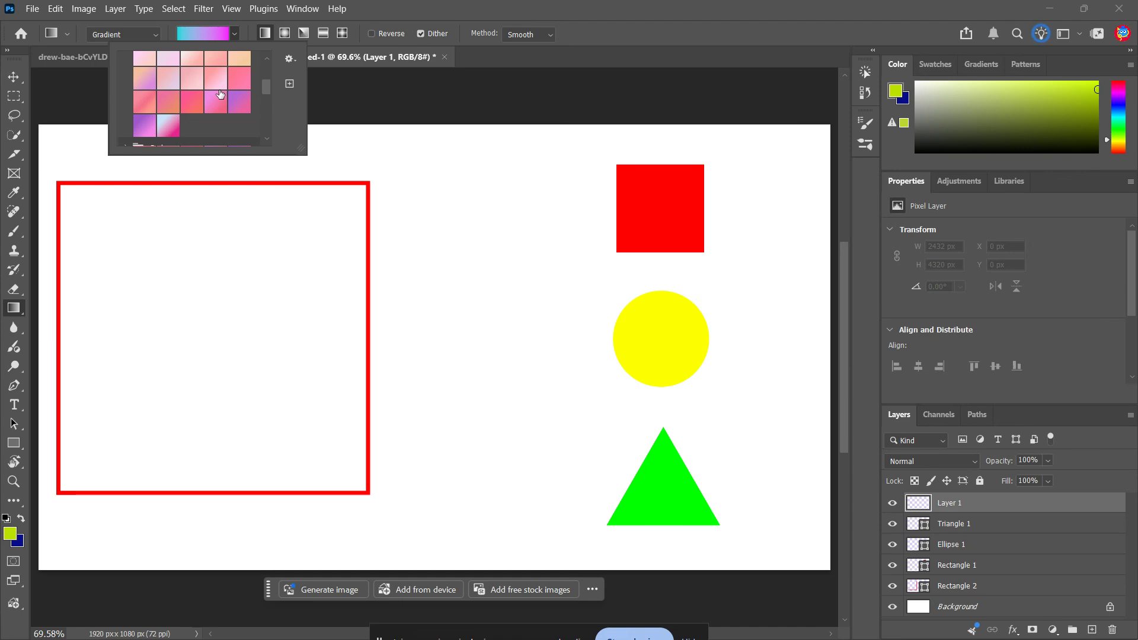
click(189, 109)
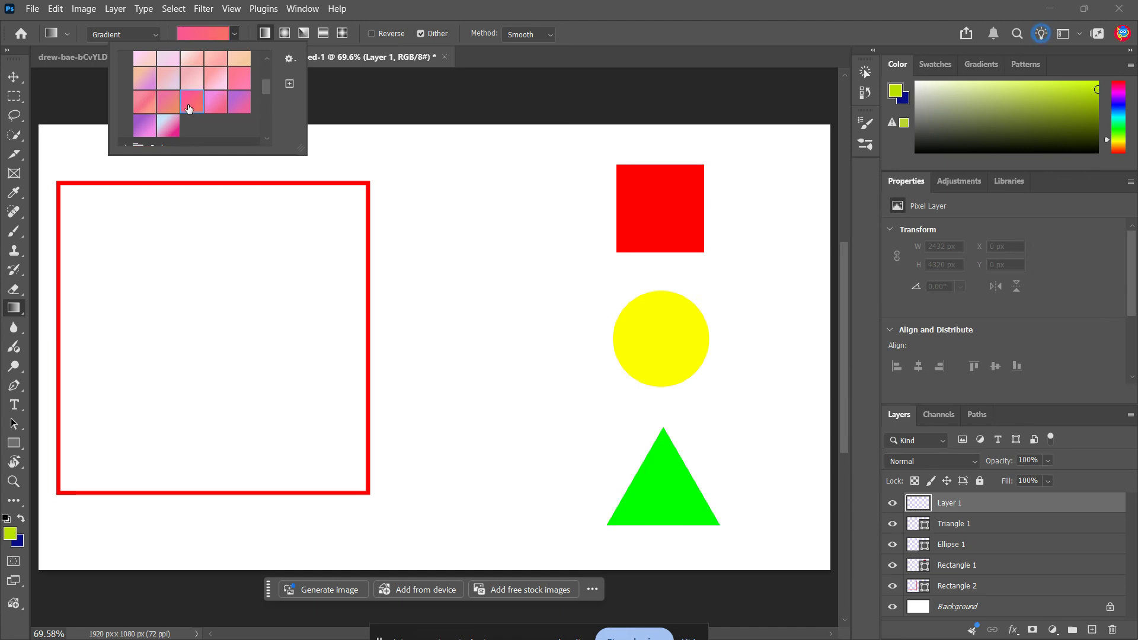
click(237, 99)
Choose the magenta-to-violet gradient preset from the Purples group
scroll(227, 106, up, 3)
scroll(225, 107, up, 3)
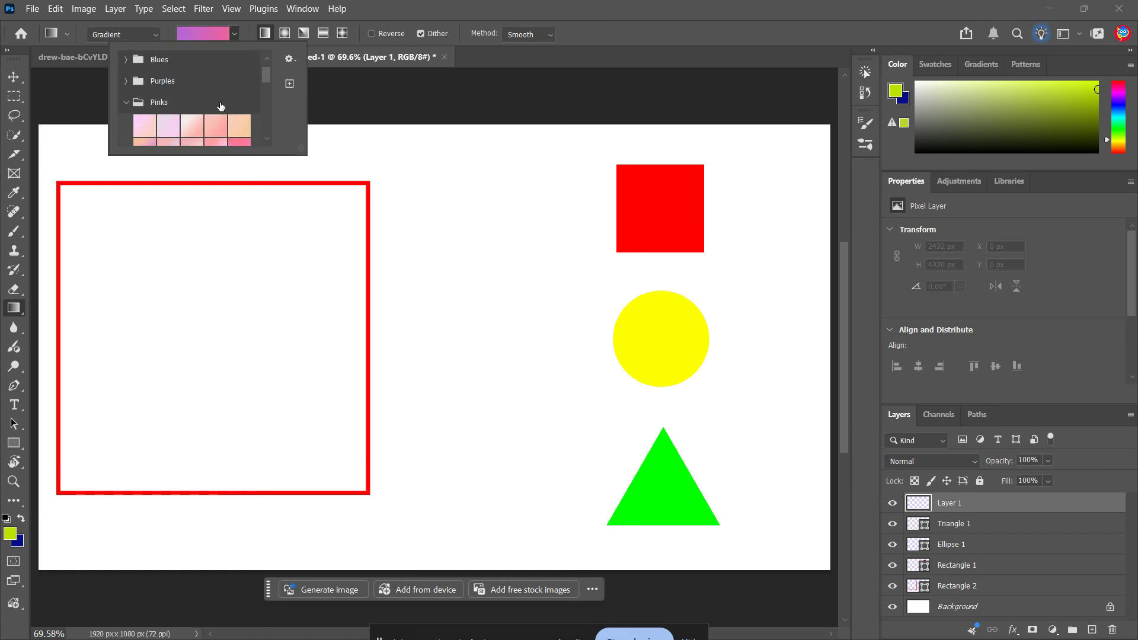
click(129, 79)
scroll(191, 108, down, 3)
scroll(191, 108, down, 2)
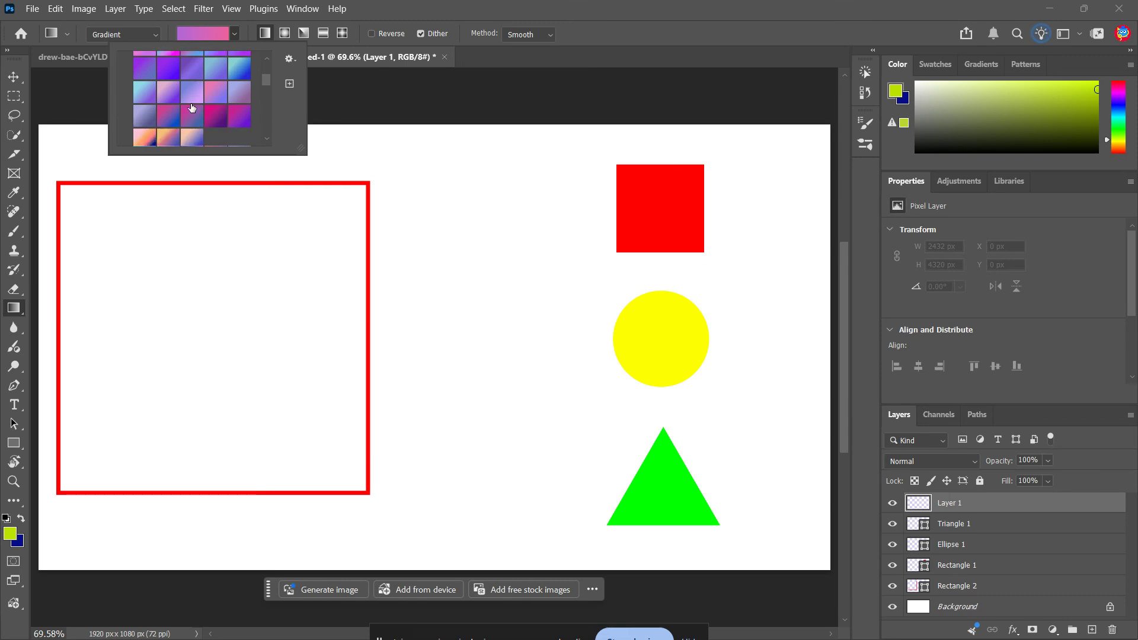
click(241, 121)
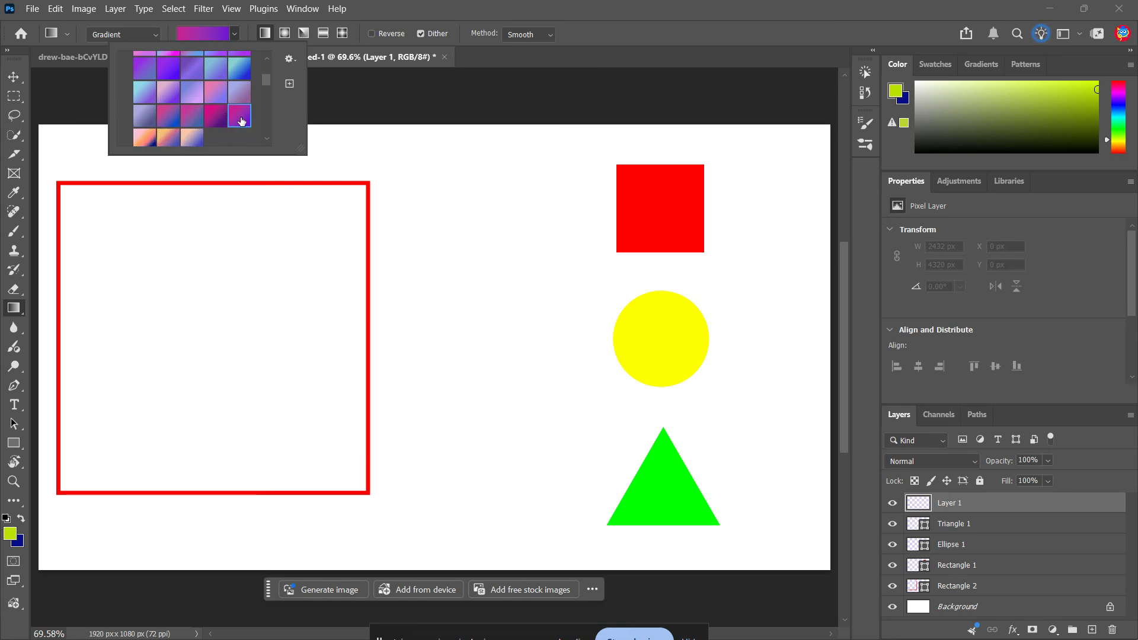
scroll(241, 120, up, 5)
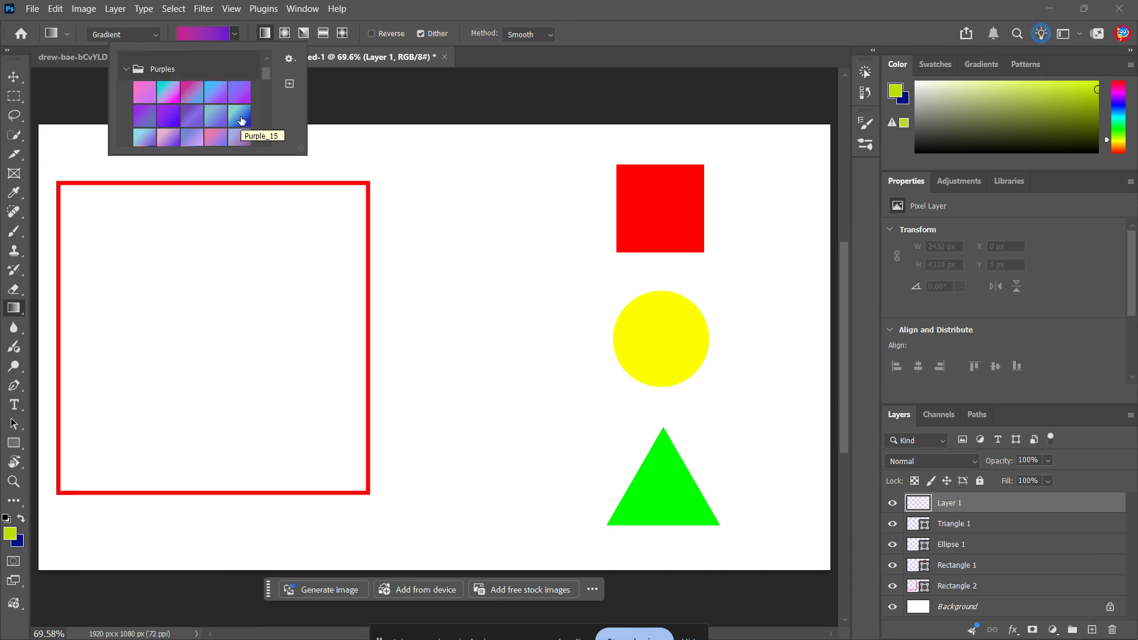
click(235, 33)
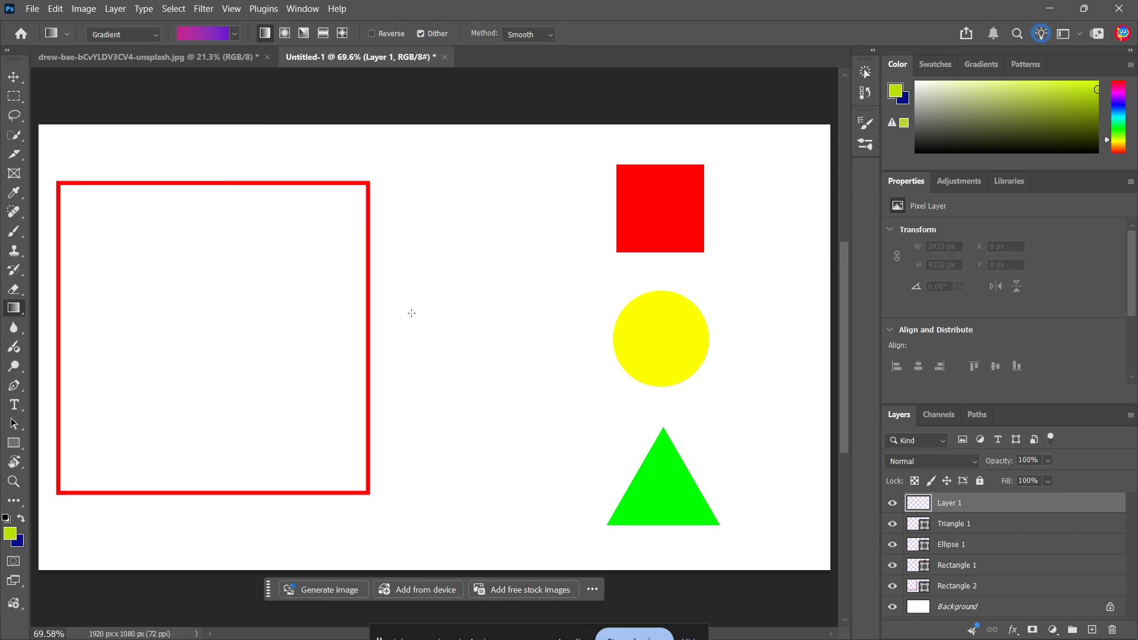
Draw a linear gradient diagonally across the middle of the canvas and adjust its endpoints to about -47° and 68% scale
drag(411, 313, 475, 439)
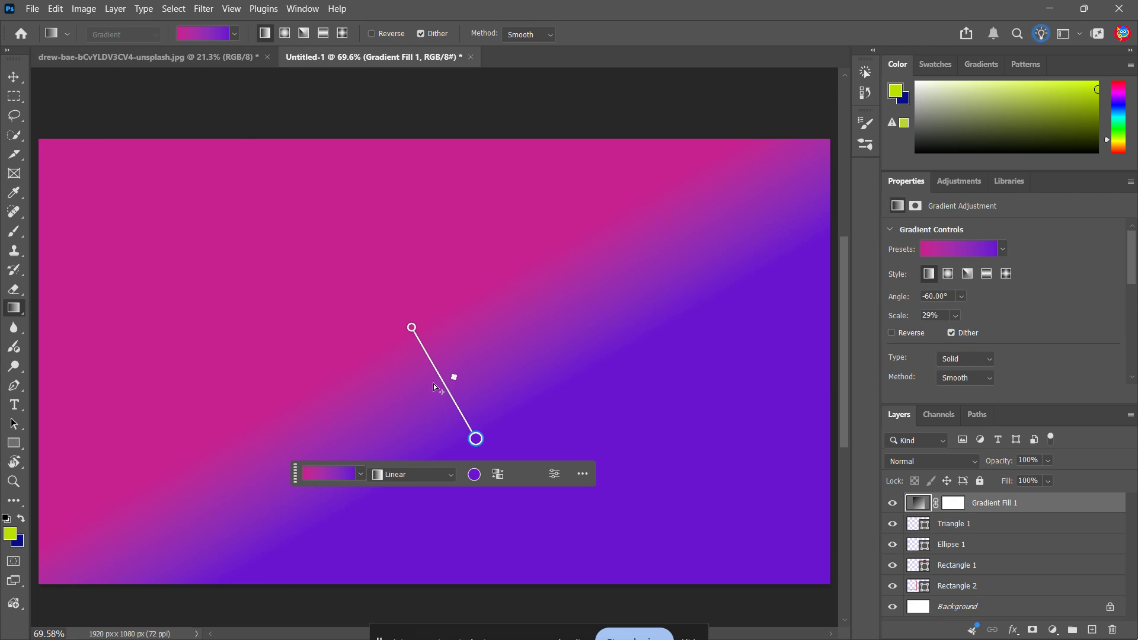
drag(434, 387, 461, 336)
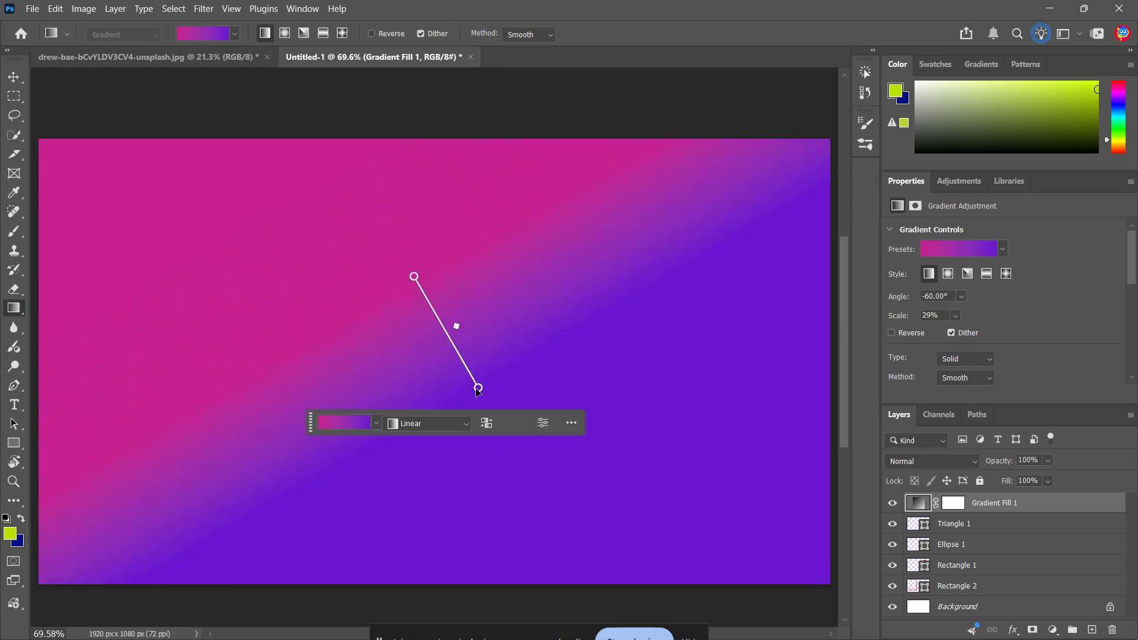
drag(478, 389, 567, 477)
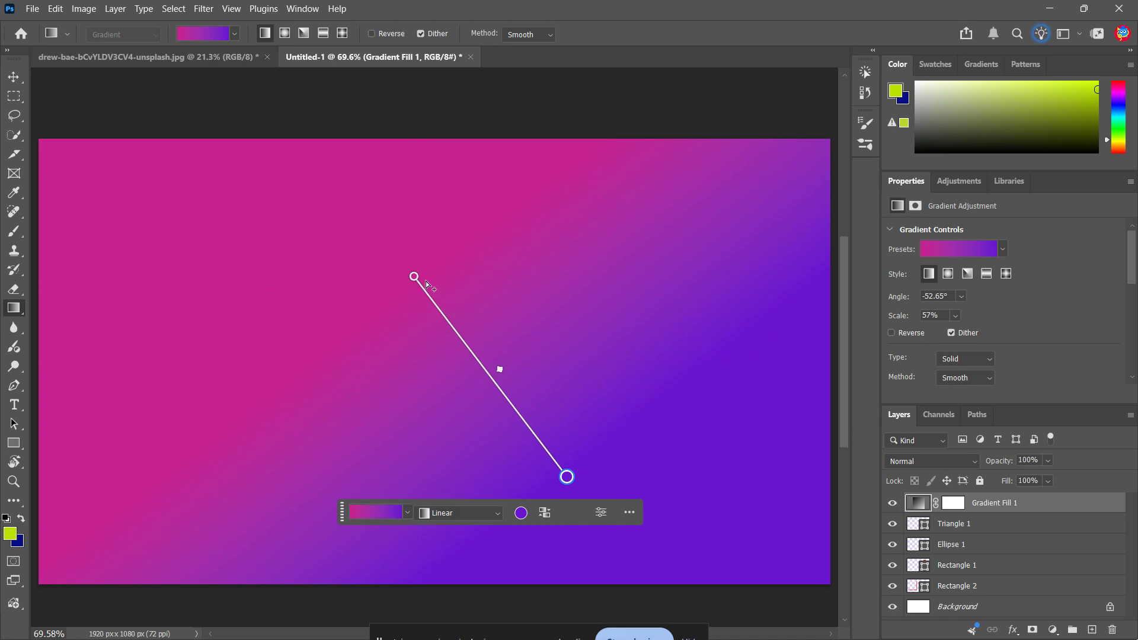
drag(414, 278, 360, 256)
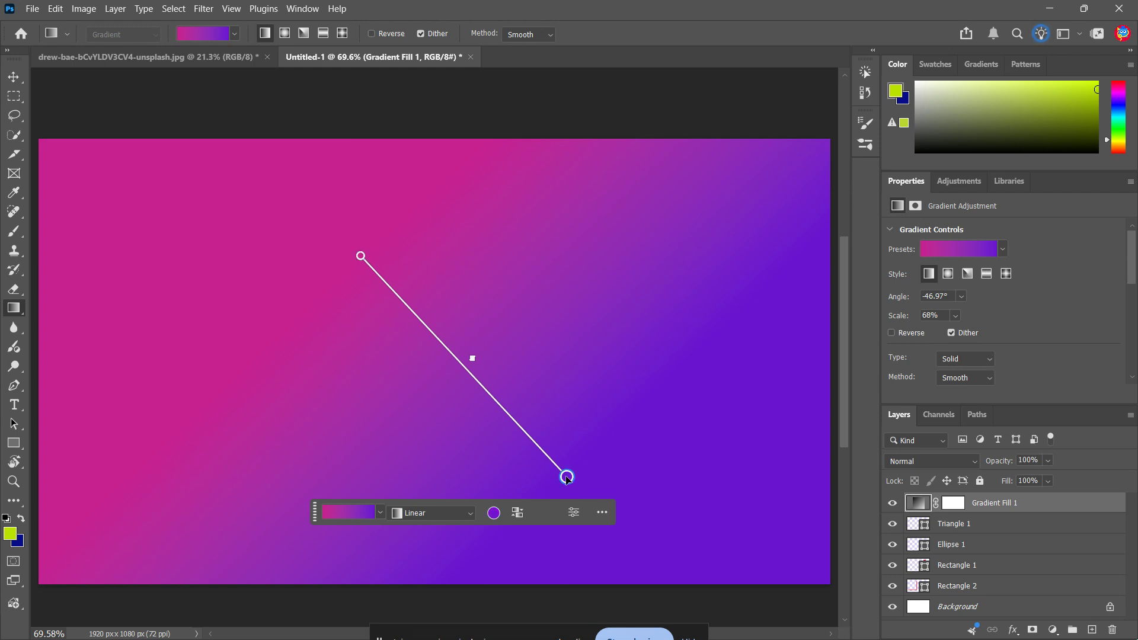
Recolour the gradient's violet end stop to dark purple 67009d and shift the midpoint closer to the pink stop
double_click(566, 477)
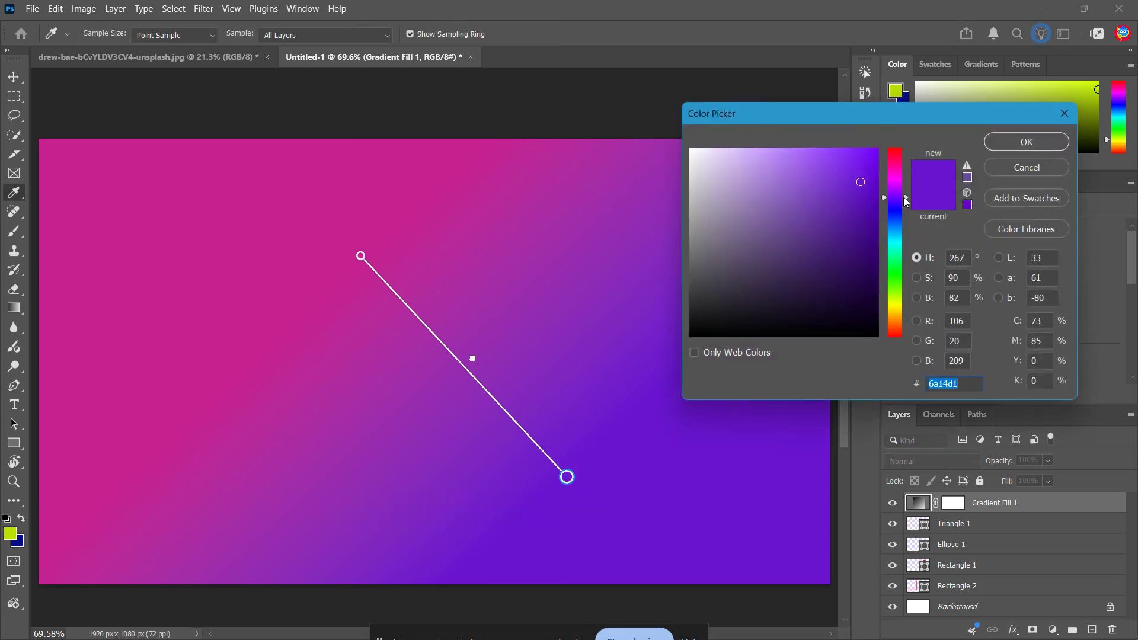
mouse_move(906, 198)
mouse_down()
mouse_move(882, 232)
mouse_move(877, 216)
mouse_up()
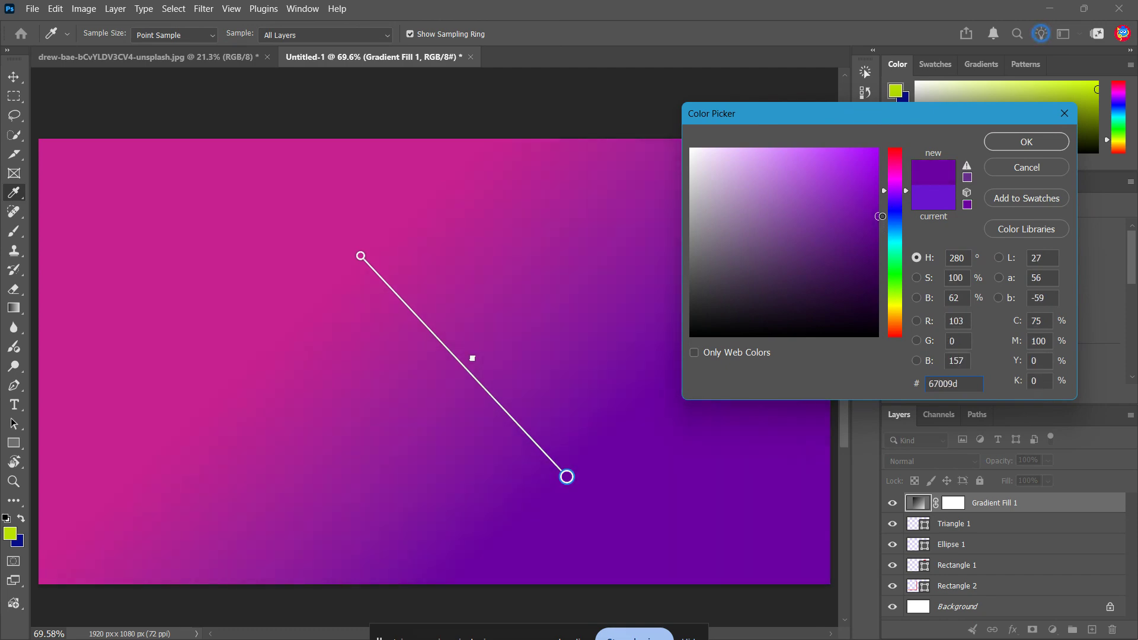
click(1015, 147)
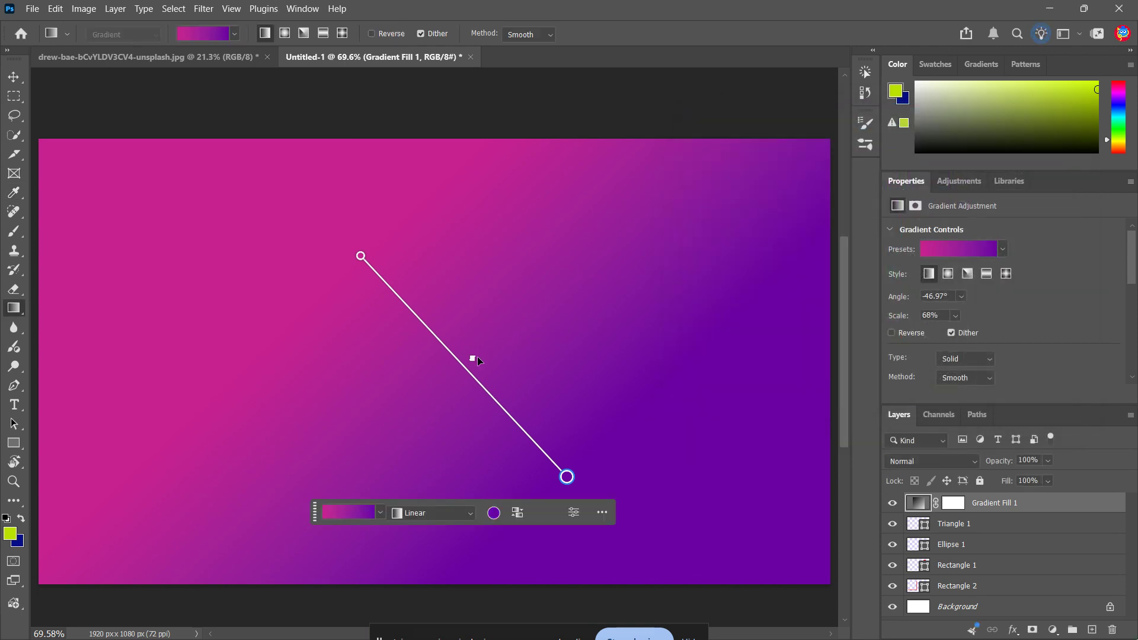
mouse_move(472, 359)
mouse_down()
mouse_move(529, 422)
mouse_move(386, 263)
mouse_move(549, 439)
mouse_move(492, 358)
mouse_up()
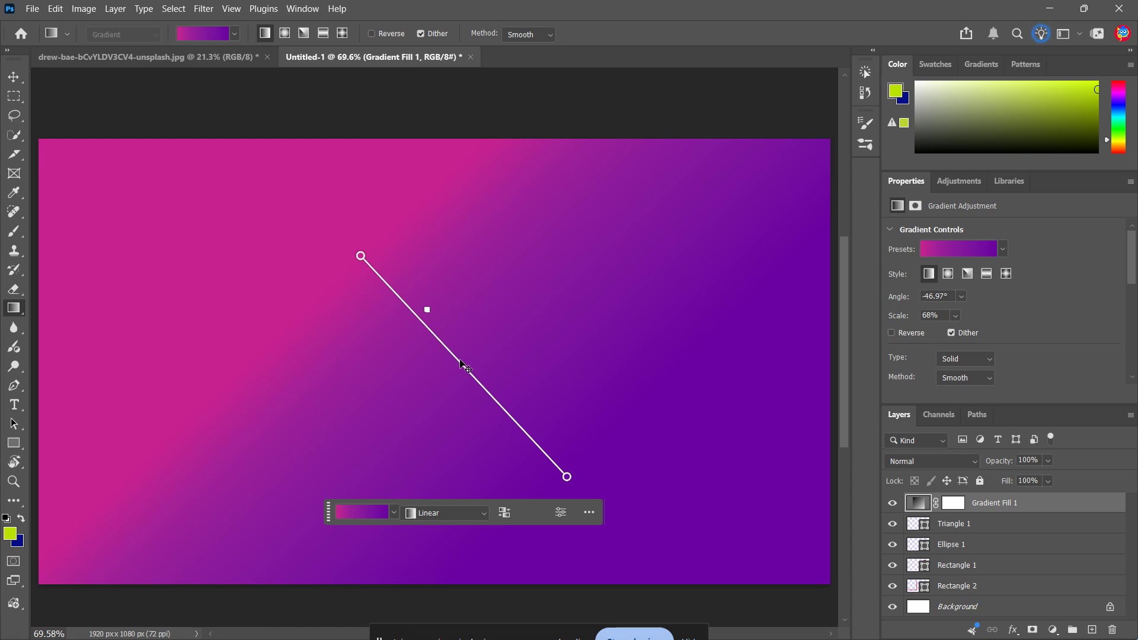
Add a colour stop near the middle of the gradient line and recolour it to a deep blue-violet
scroll(462, 365, up, 3)
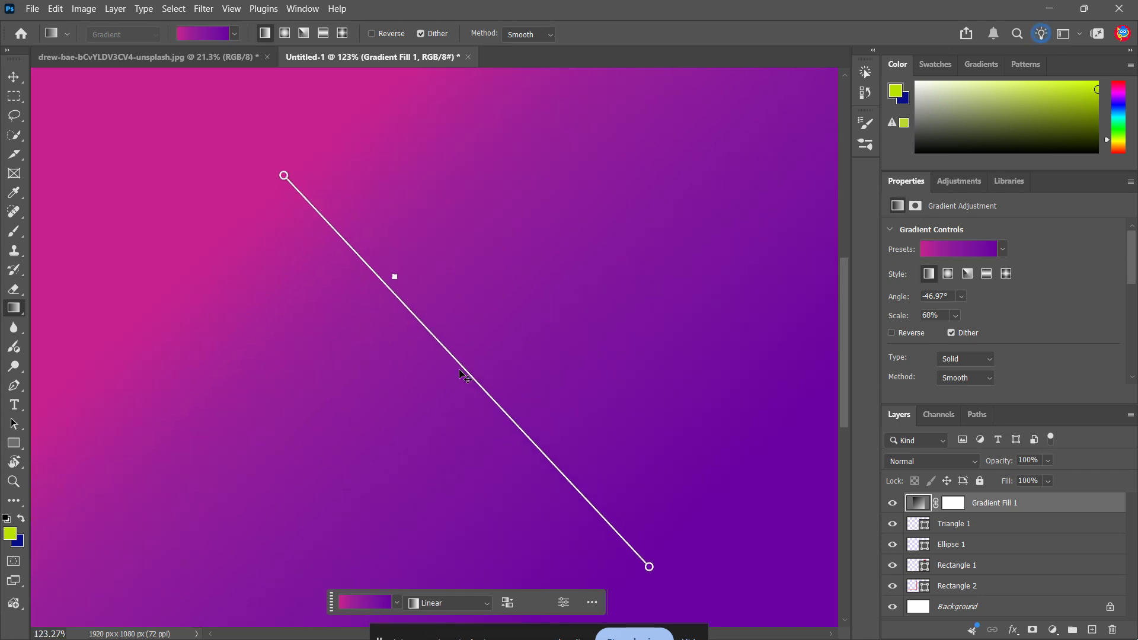
click(446, 371)
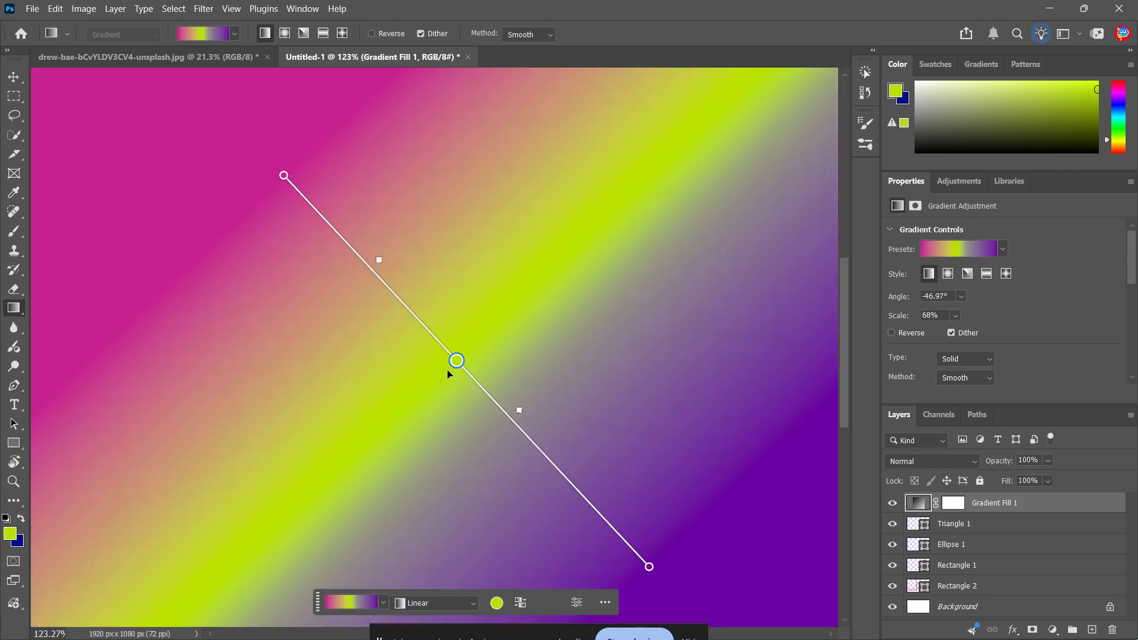
double_click(457, 361)
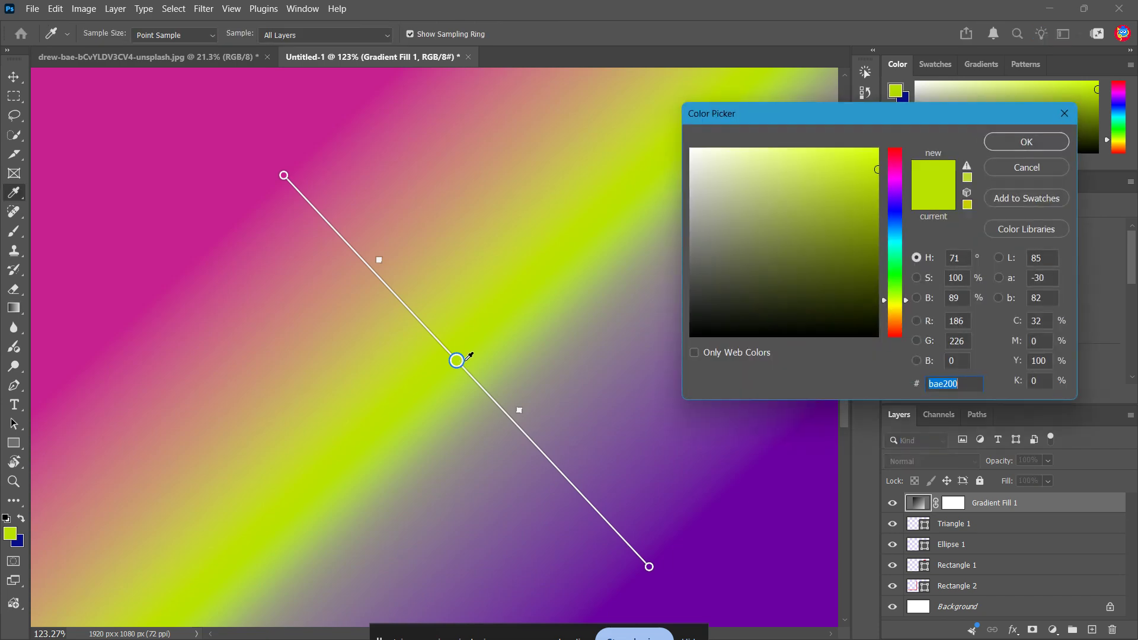
drag(899, 286, 909, 200)
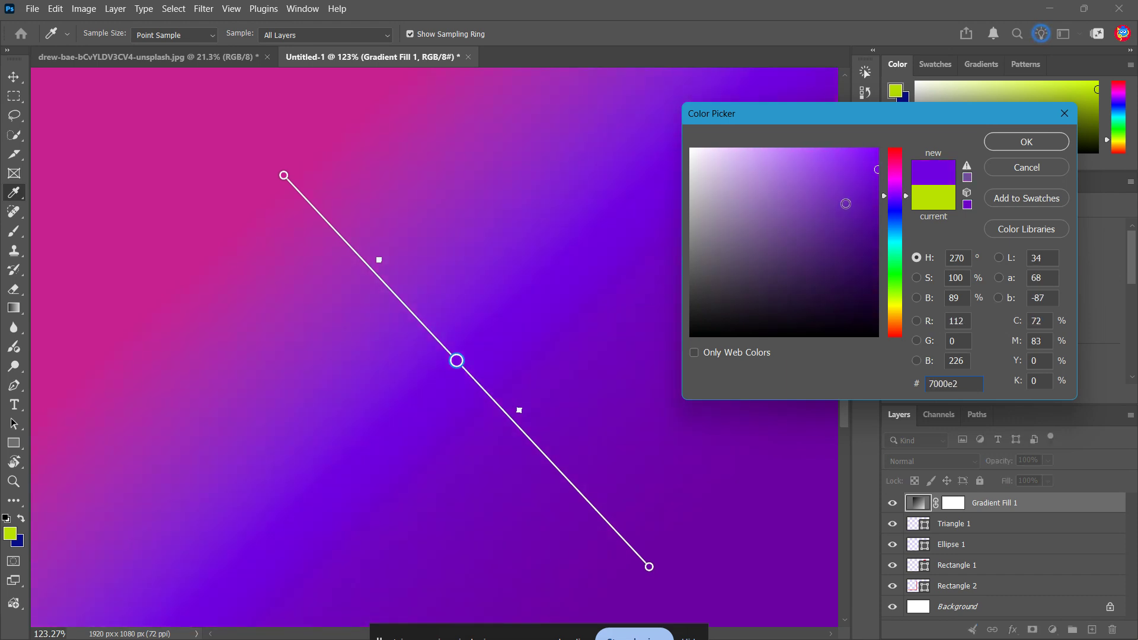
click(869, 193)
click(1025, 143)
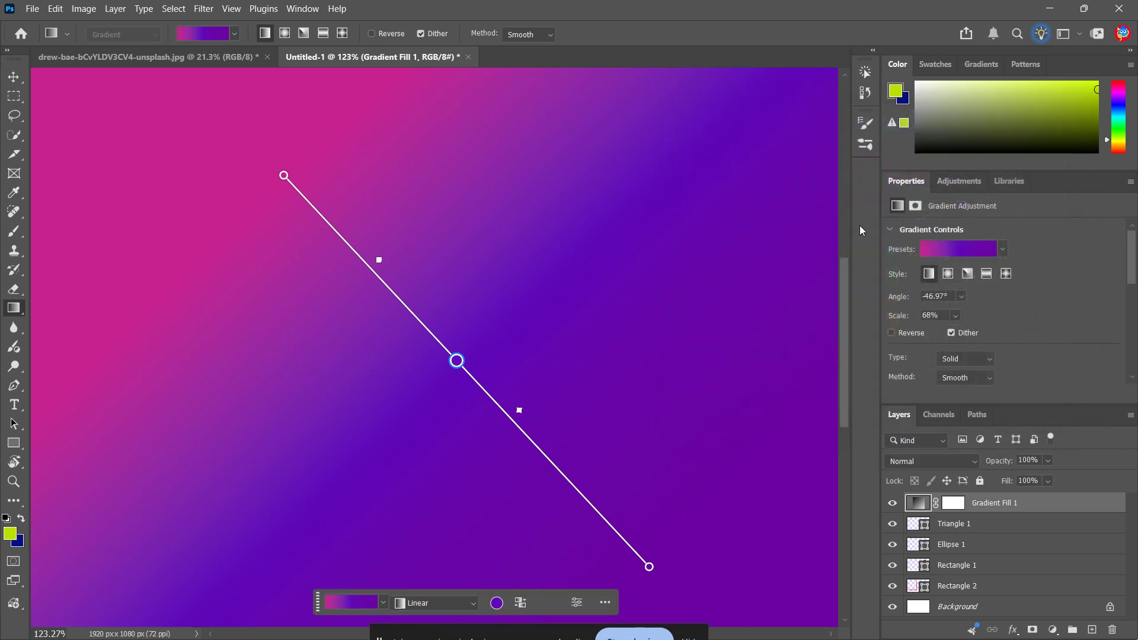
key(ctrl+0)
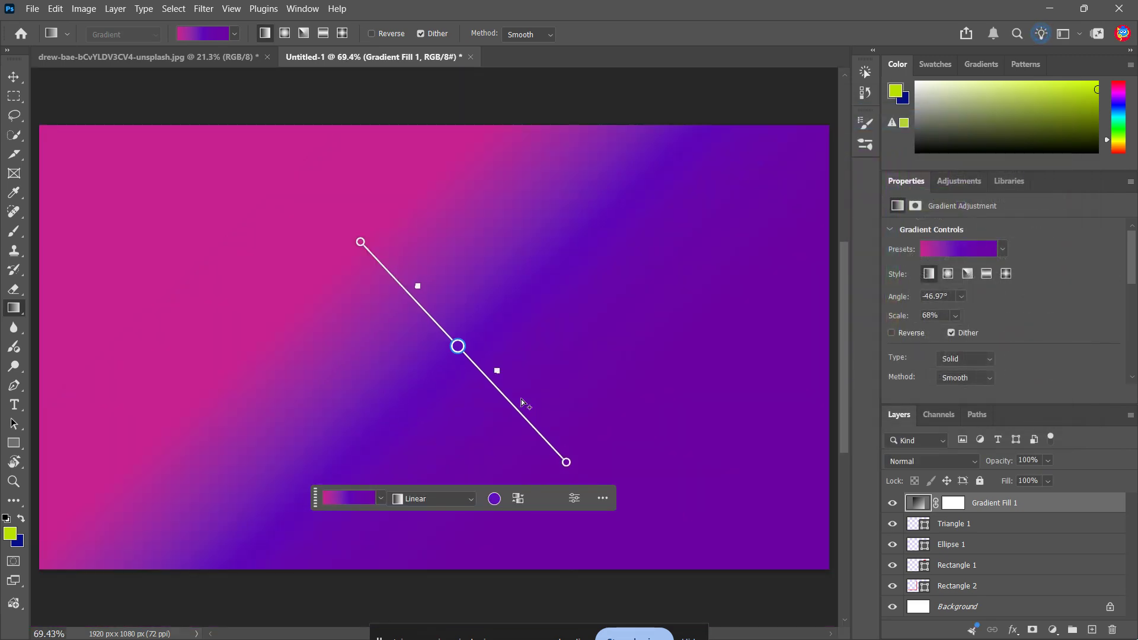
Shorten the gradient line to about 36% scale at about -52° and move each midpoint closer to its neighbouring end stop
mouse_move(458, 346)
mouse_down()
mouse_move(534, 427)
mouse_move(478, 386)
mouse_move(416, 311)
mouse_move(364, 282)
mouse_move(452, 364)
mouse_up()
drag(567, 464, 492, 418)
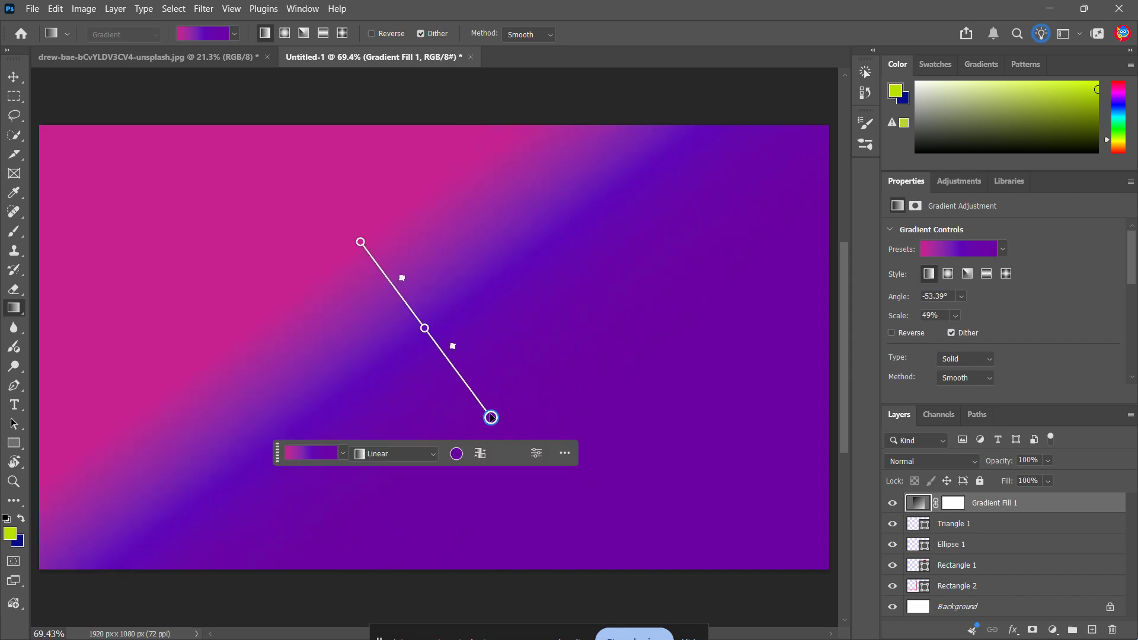
drag(362, 243, 392, 290)
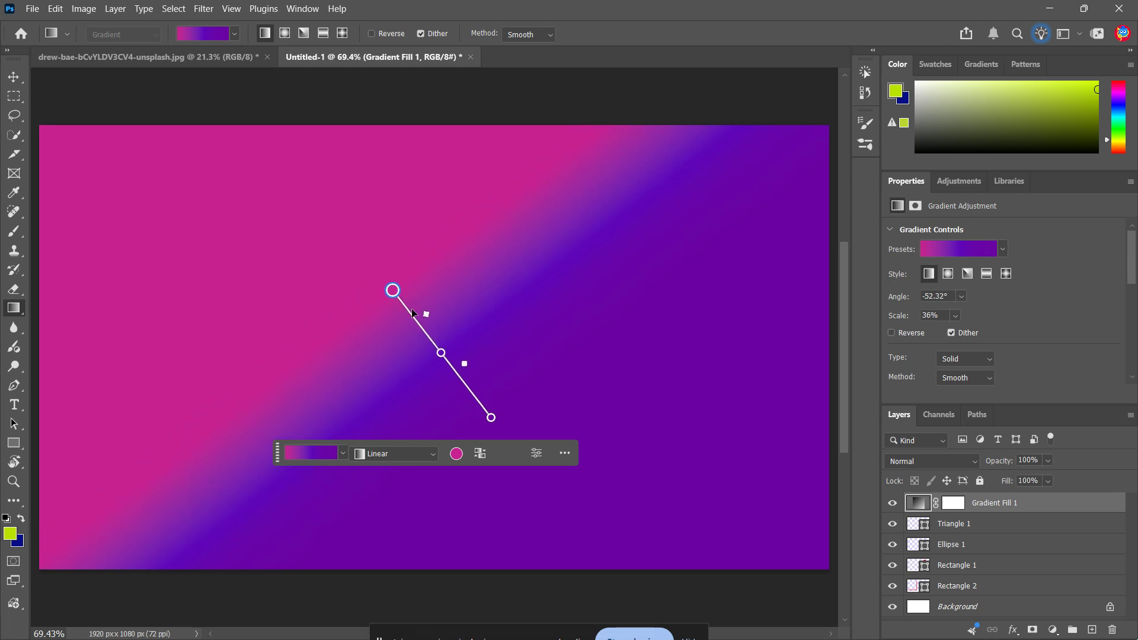
drag(466, 371, 488, 400)
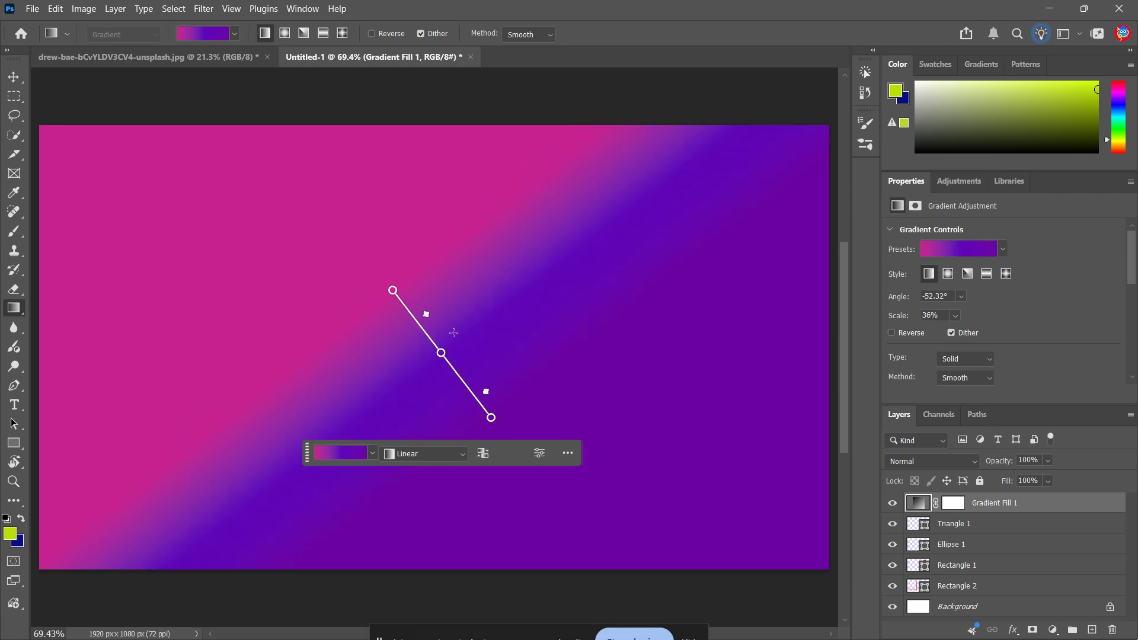
drag(427, 316, 412, 306)
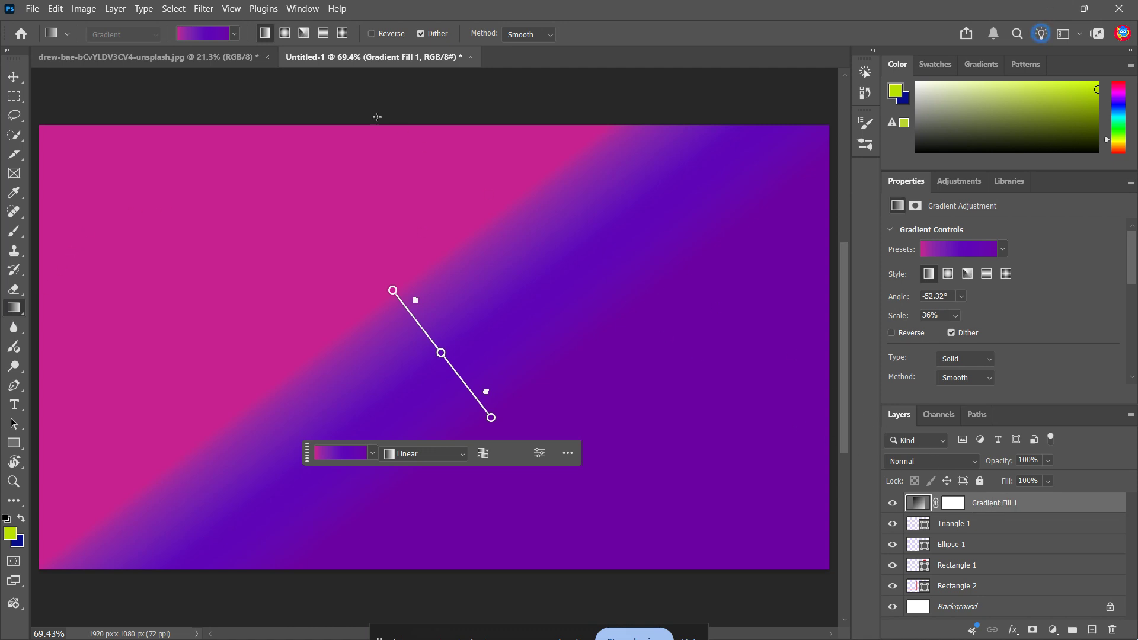
Redraw the gradient from the canvas's upper right to its lower left, at about -148° and 135% scale
click(236, 36)
click(237, 39)
drag(632, 213, 120, 526)
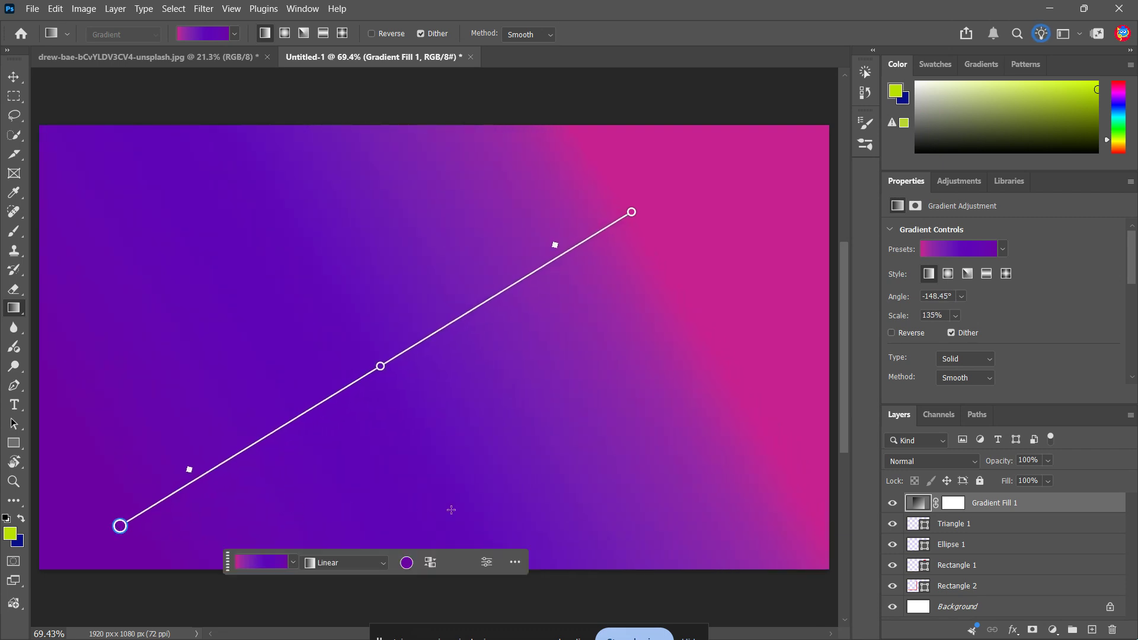